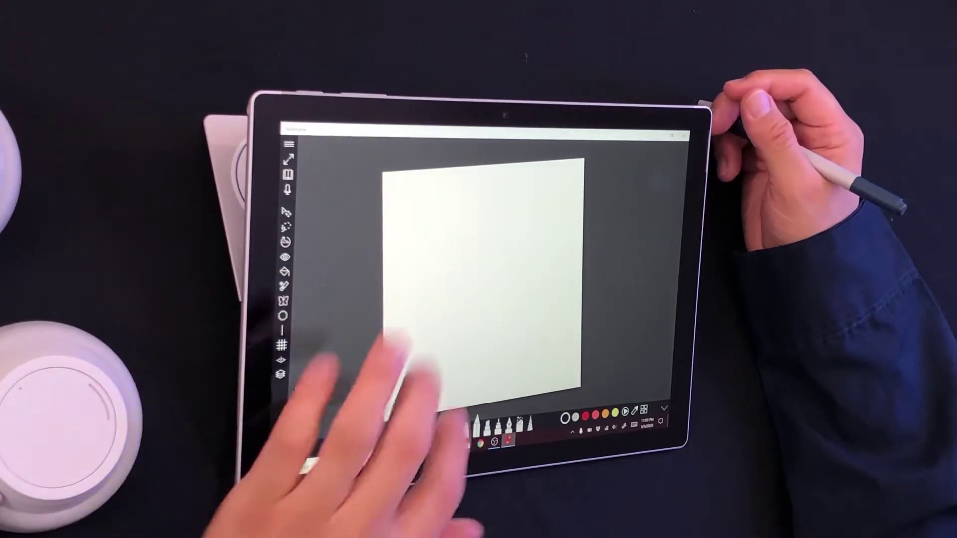
# Open the black speckled sketchbook from the sketchbook library and bring up its blank first page for drawing.
pyautogui.scroll(-3, 418, 264)
pyautogui.moveTo(418, 264); pyautogui.dragTo(438, 312)
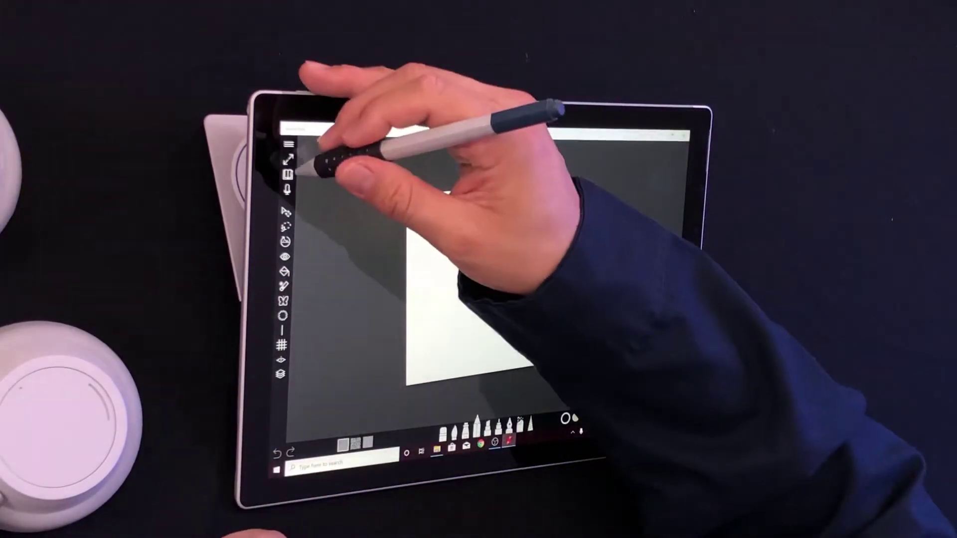
pyautogui.click(288, 174)
pyautogui.click(522, 397)
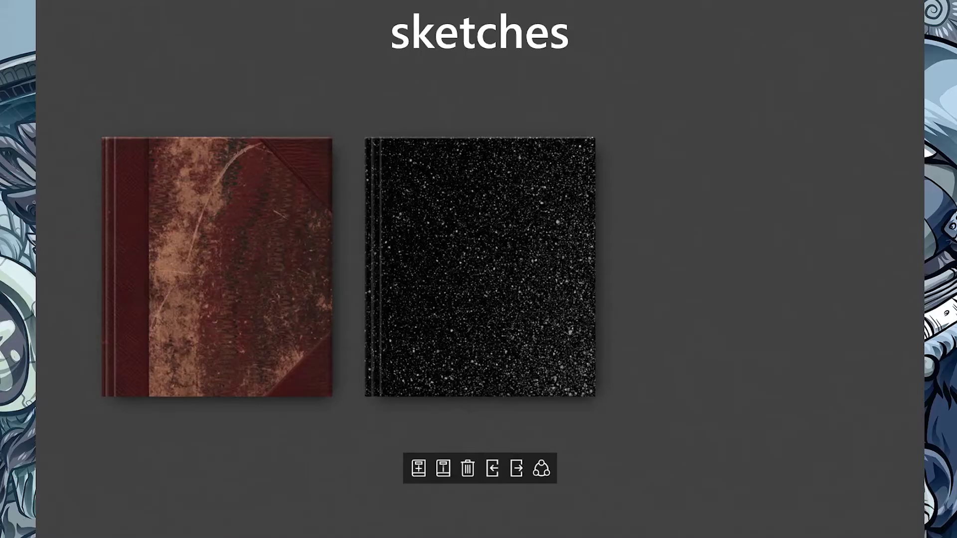
pyautogui.click(480, 267)
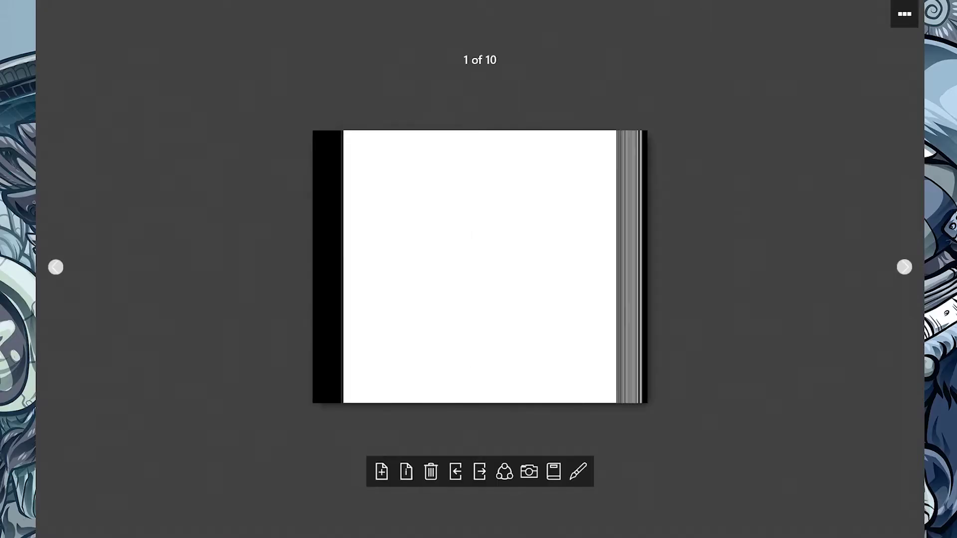
pyautogui.click(480, 268)
pyautogui.scroll(1, 480, 266)
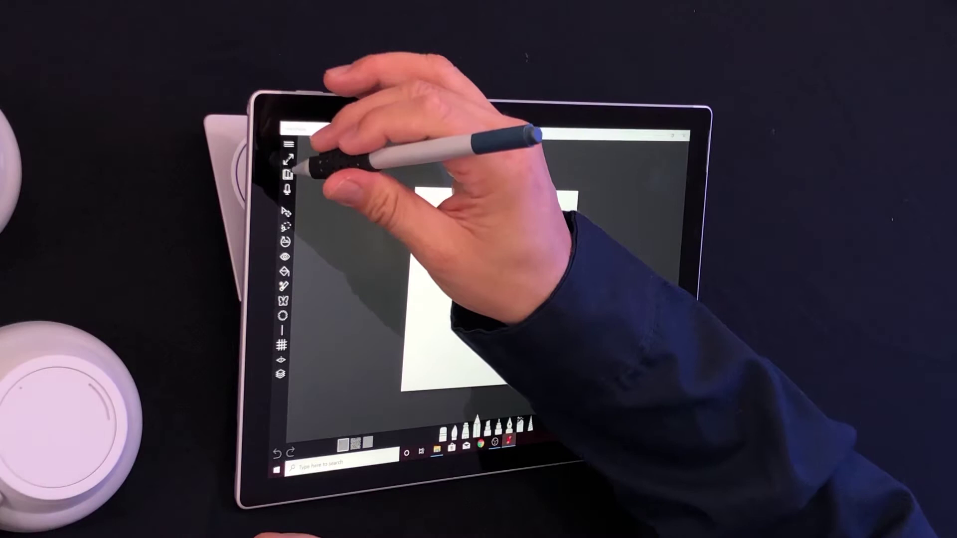
pyautogui.click(51, 59)
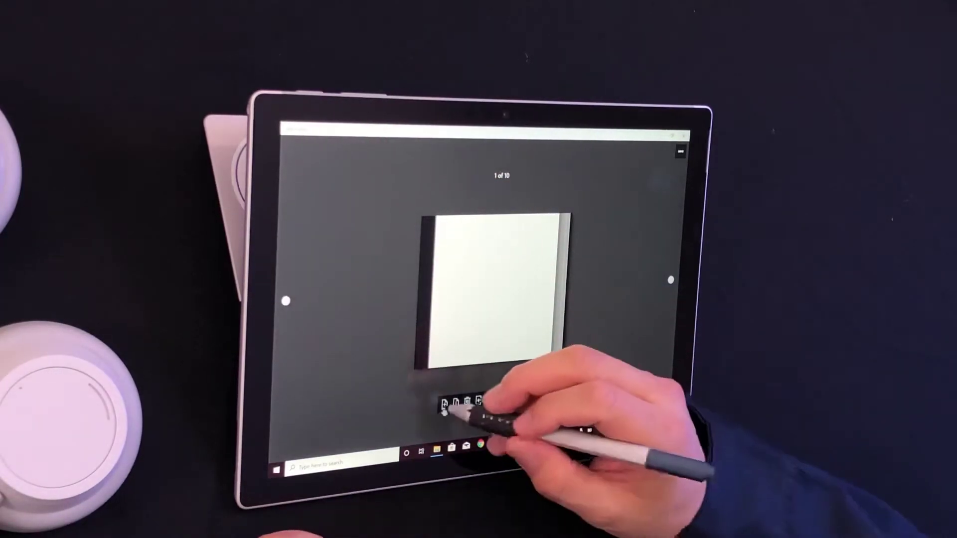
pyautogui.click(556, 297)
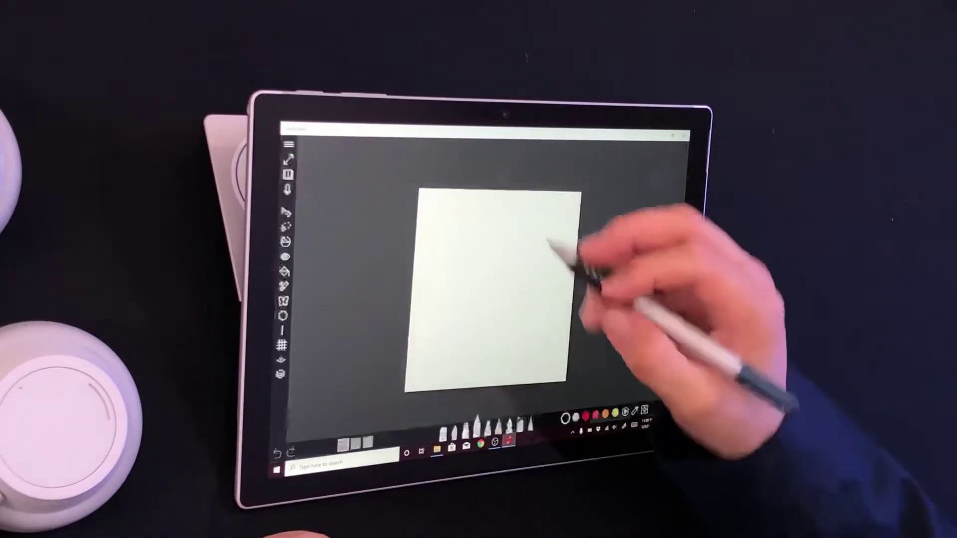
# Sketch a simple figure with a round head, rounded body and spiky hair, and undo its strokes.
pyautogui.moveTo(463, 262)
pyautogui.mouseDown()
pyautogui.moveTo(481, 285)
pyautogui.moveTo(509, 241)
pyautogui.moveTo(482, 277)
pyautogui.mouseUp()
pyautogui.moveTo(467, 346); pyautogui.dragTo(530, 344)
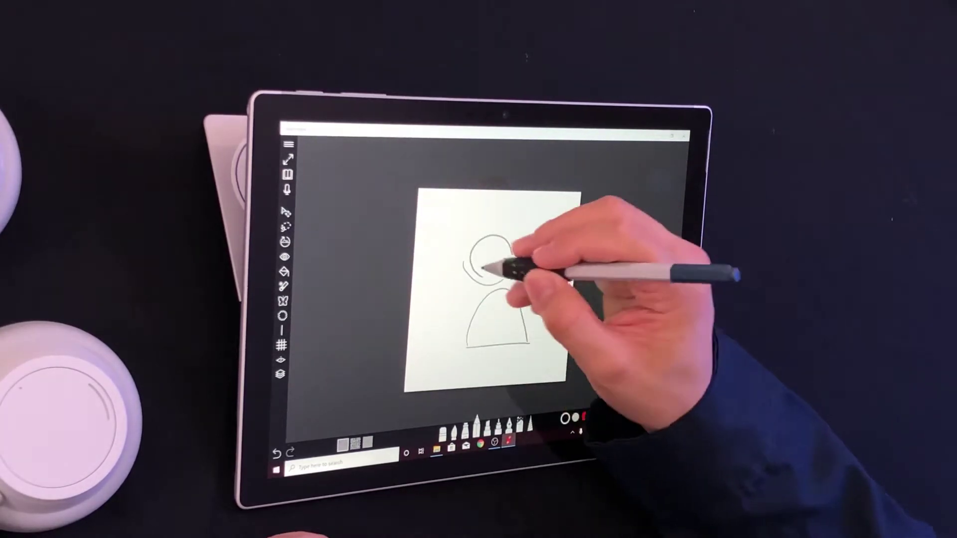
pyautogui.moveTo(481, 269); pyautogui.dragTo(506, 260)
pyautogui.moveTo(453, 237)
pyautogui.mouseDown()
pyautogui.moveTo(479, 220)
pyautogui.moveTo(499, 234)
pyautogui.mouseUp()
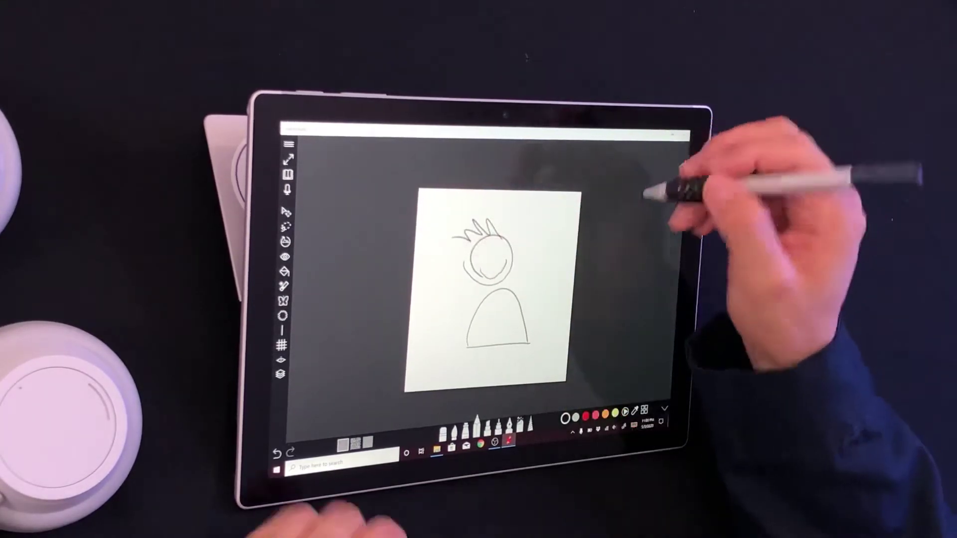
pyautogui.hotkey('ctrl', 'z')
pyautogui.hotkey('ctrl', 'z')
pyautogui.hotkey('ctrl', 'z')
pyautogui.hotkey('ctrl', 'z')
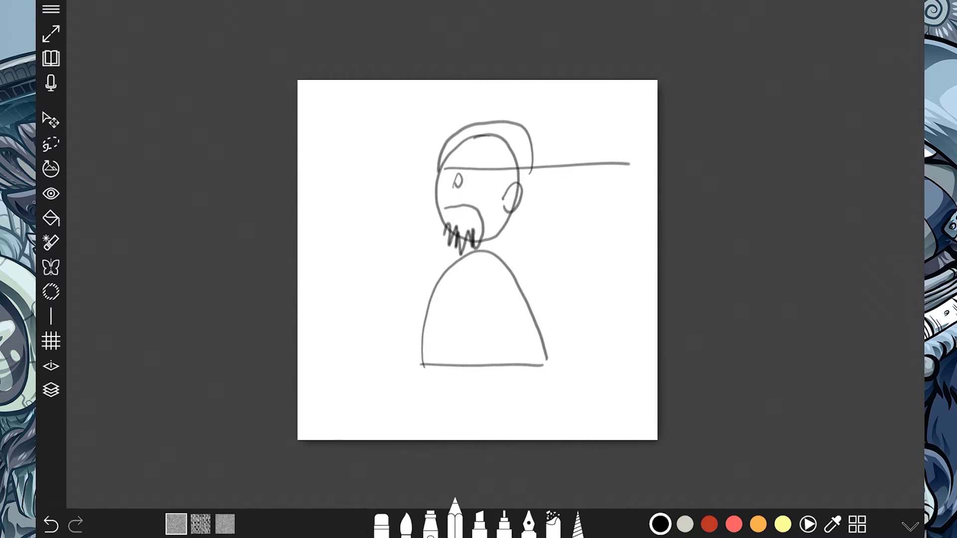
# Leave the portrait sketch for the sketchbook's page view and flip forward from page 1 to page 5.
pyautogui.scroll(-3, 478, 260)
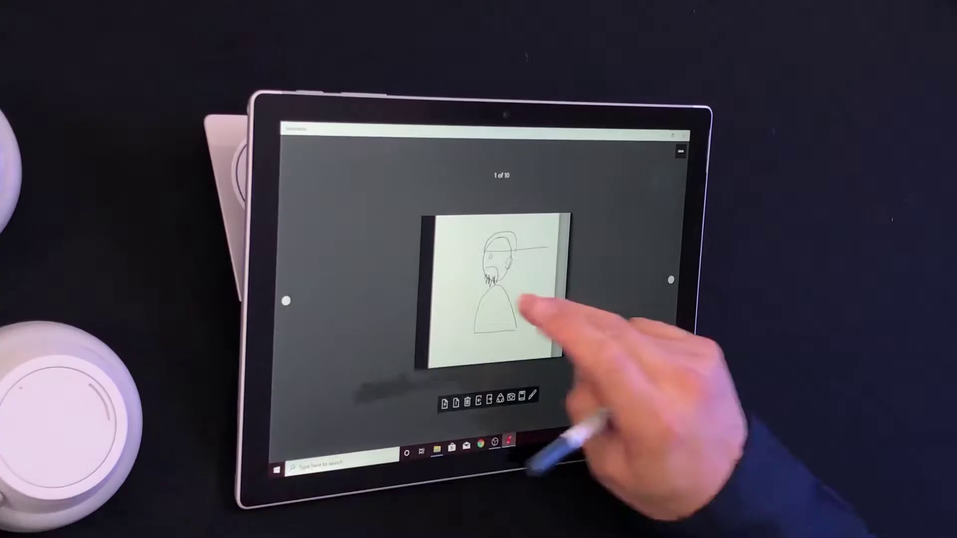
pyautogui.moveTo(573, 321); pyautogui.dragTo(449, 324)
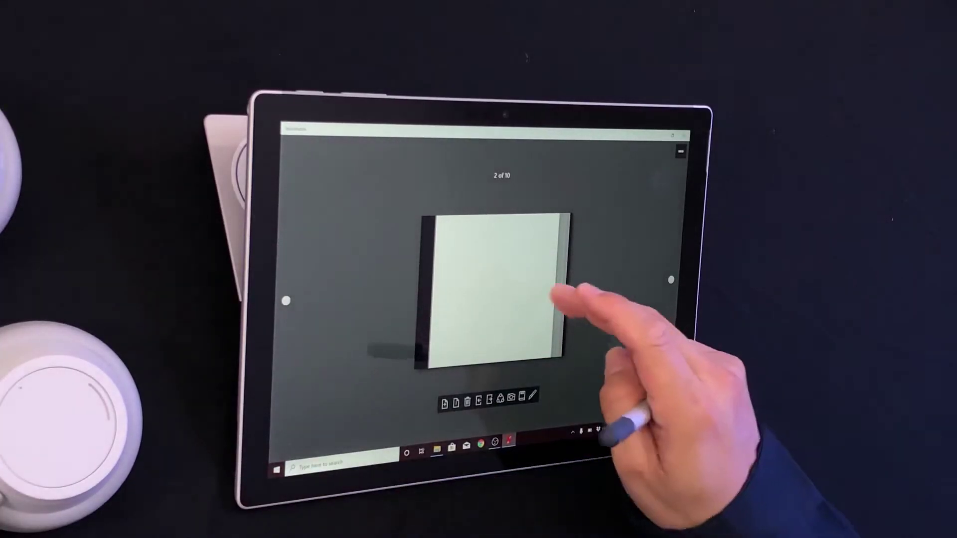
pyautogui.moveTo(576, 289); pyautogui.dragTo(464, 309)
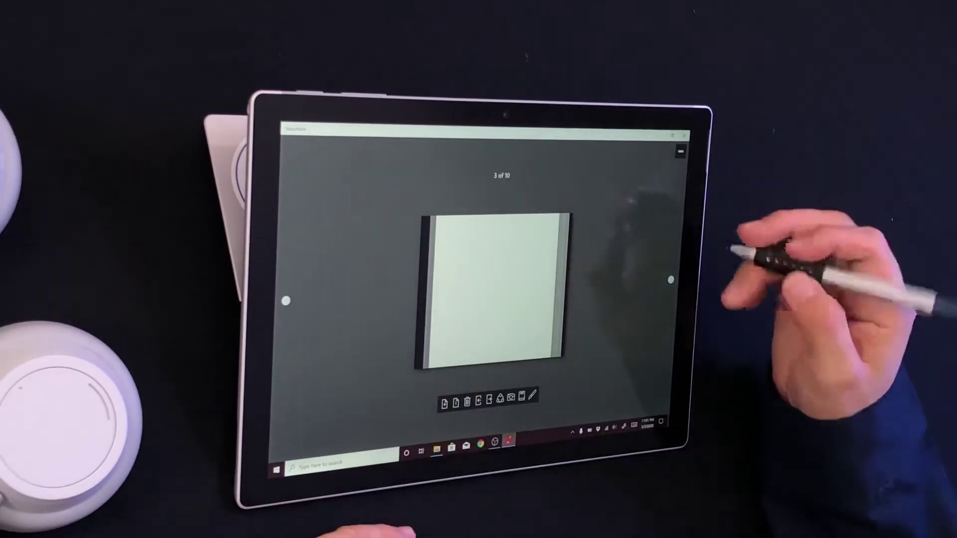
pyautogui.click(671, 280)
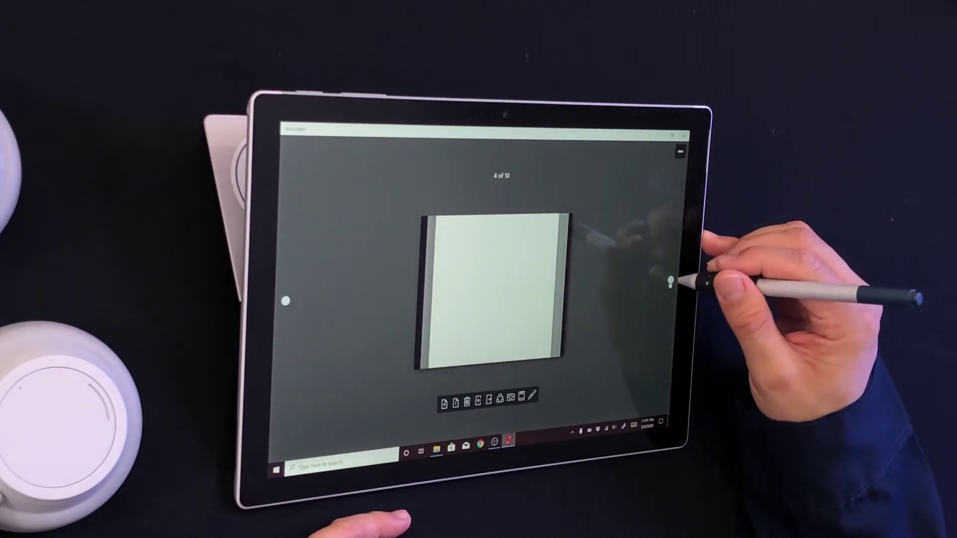
pyautogui.click(671, 280)
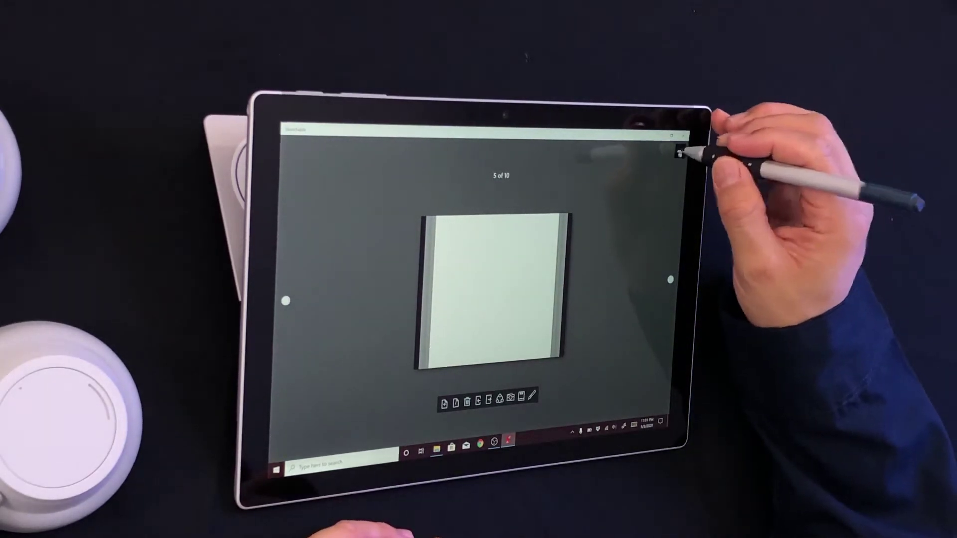
# Browse the thumbnails of all sketchbook pages and jump back to the page with the portrait sketch.
pyautogui.click(681, 151)
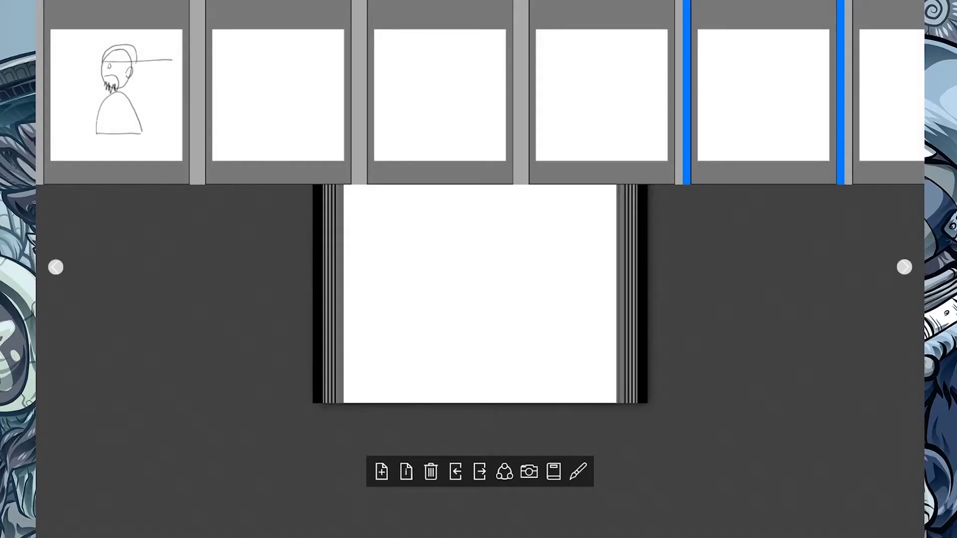
pyautogui.hscroll(-1, 480, 93)
pyautogui.hscroll(5, 480, 92)
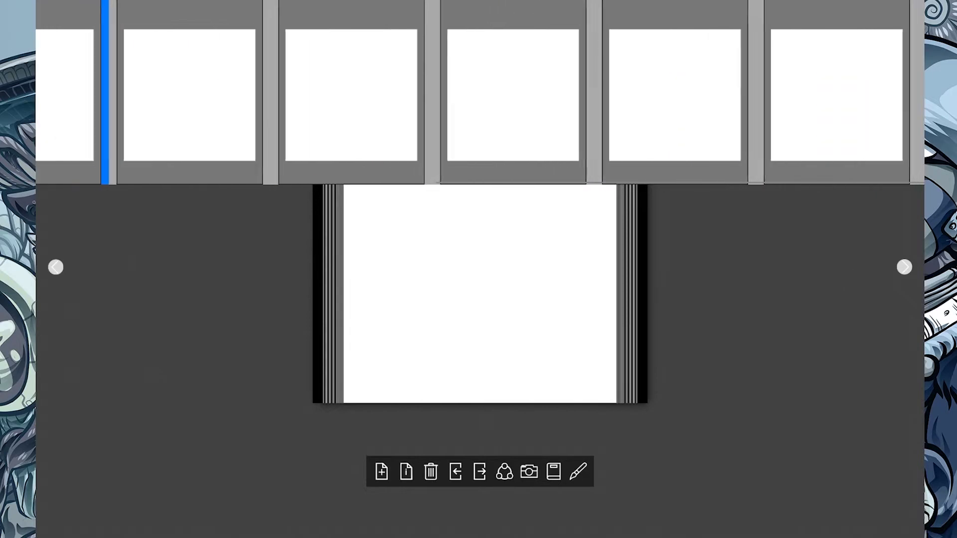
pyautogui.hscroll(-10, 478, 92)
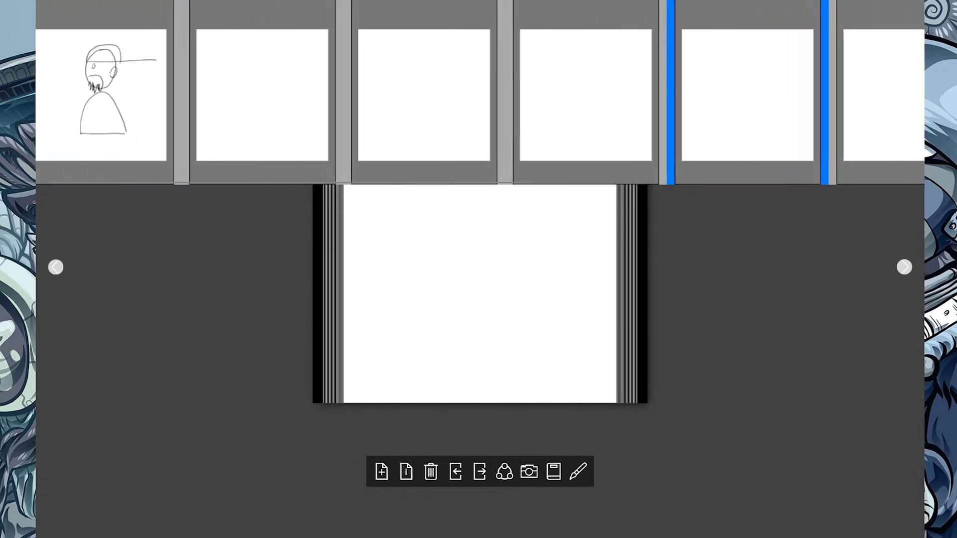
pyautogui.click(116, 95)
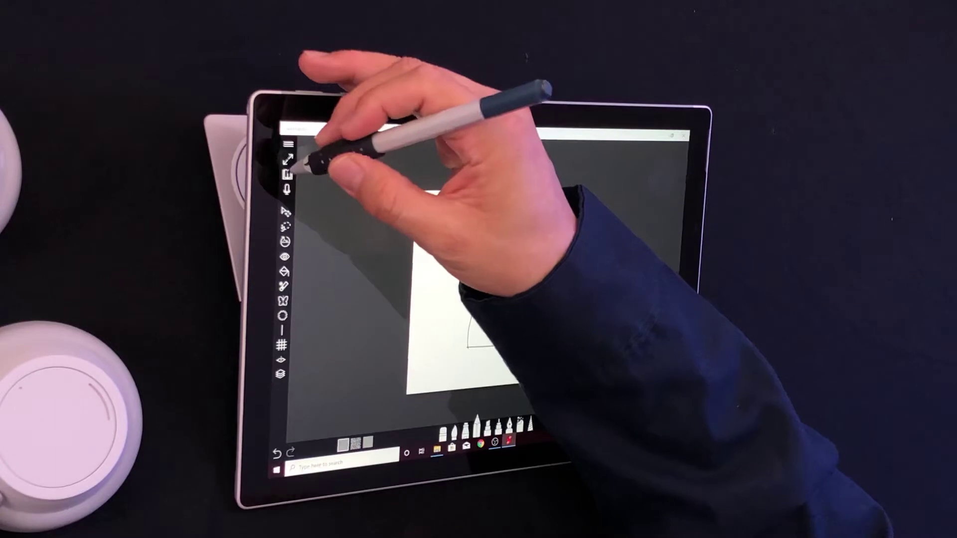
# Insert a new page directly after the portrait page and draw one slightly curved pencil line across its middle.
pyautogui.click(51, 9)
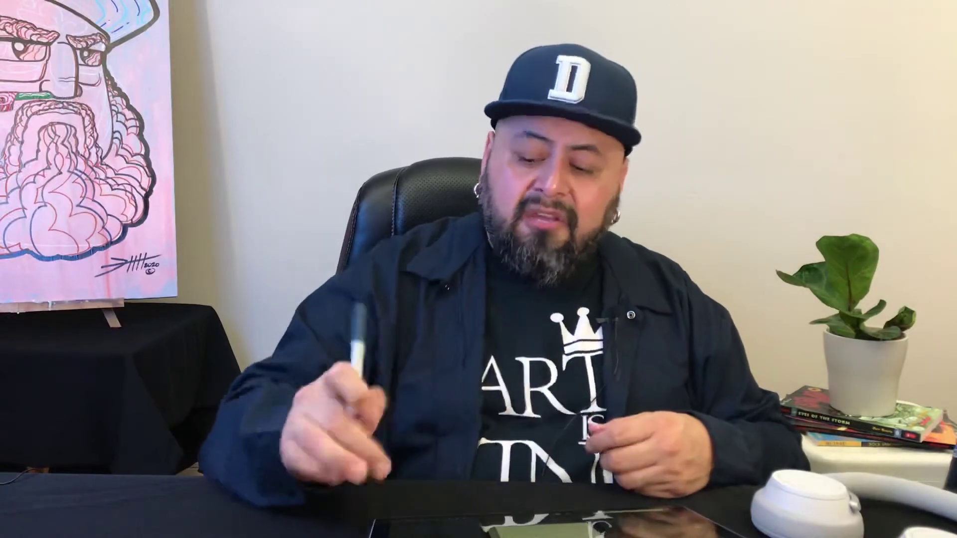
pyautogui.moveTo(459, 274); pyautogui.dragTo(582, 284)
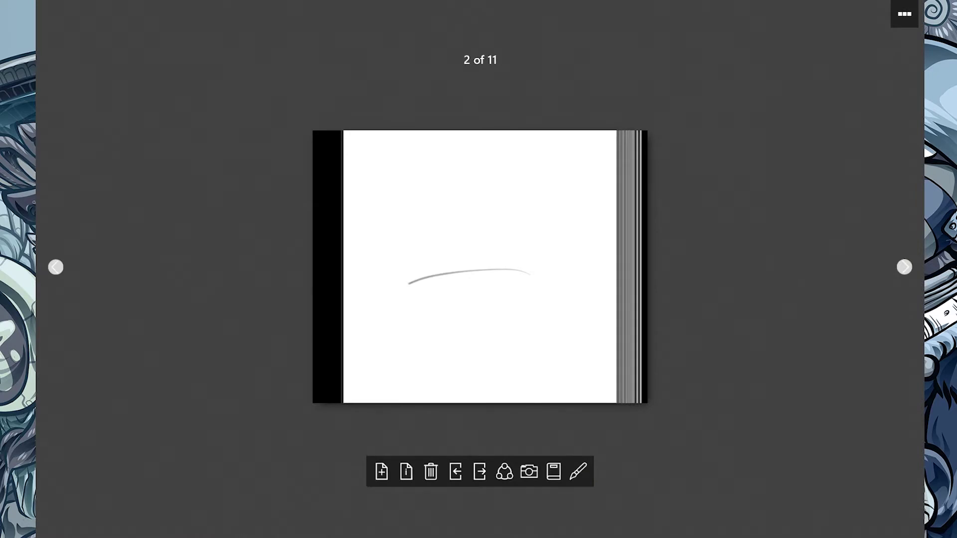
# Jump to the sketchbook's last page through the page thumbnails and append a new blank page after it.
pyautogui.click(480, 60)
pyautogui.hscroll(10, 479, 92)
pyautogui.click(843, 94)
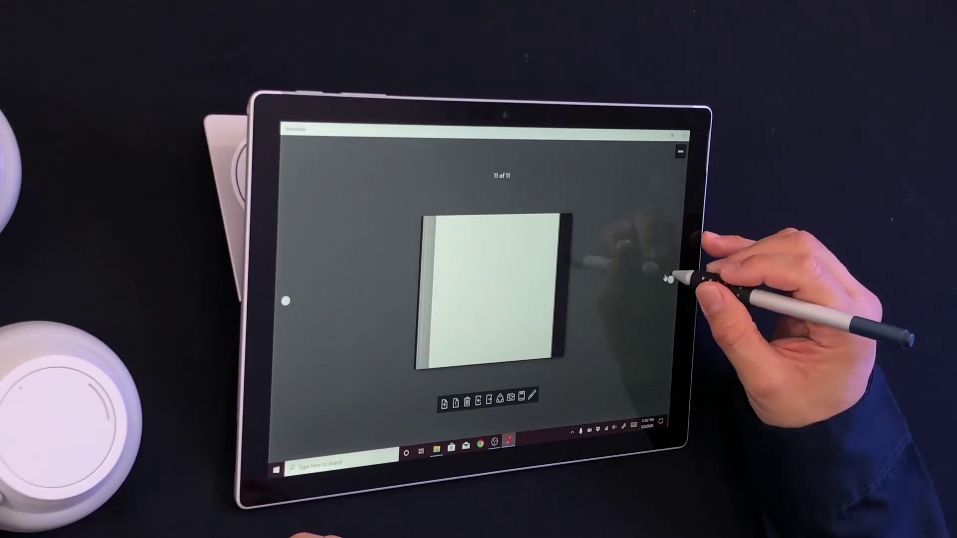
pyautogui.click(671, 280)
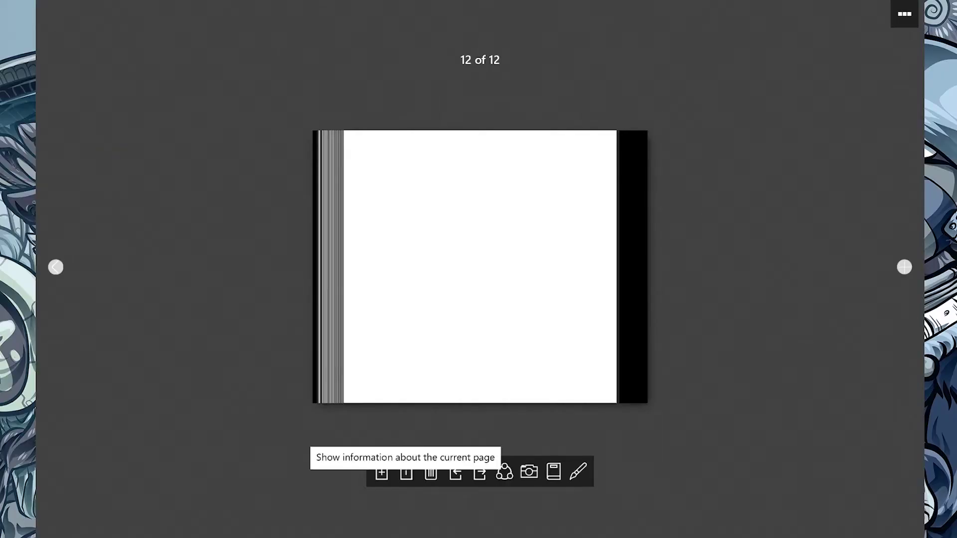
# Show the name, dates and tool statistics of the new last page, and close the information.
pyautogui.click(406, 471)
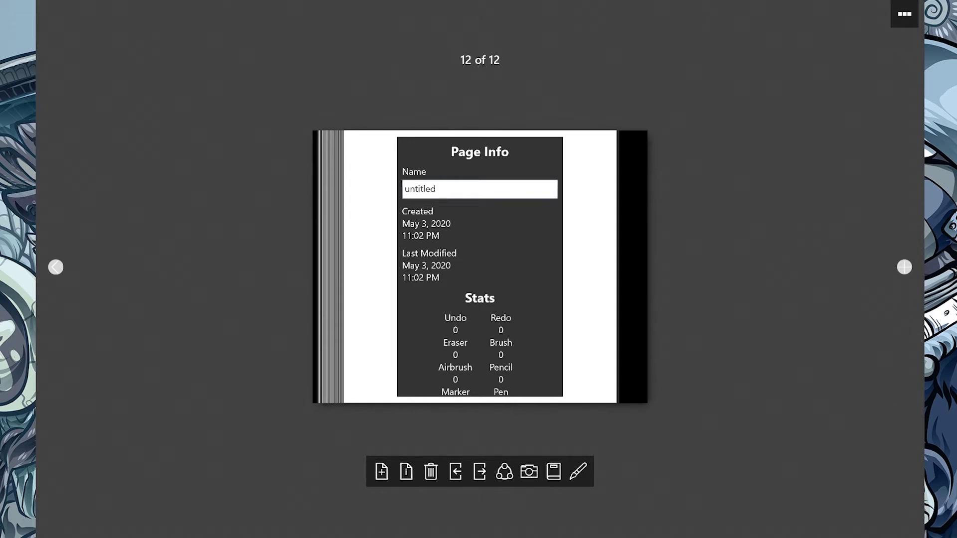
pyautogui.press('Escape')
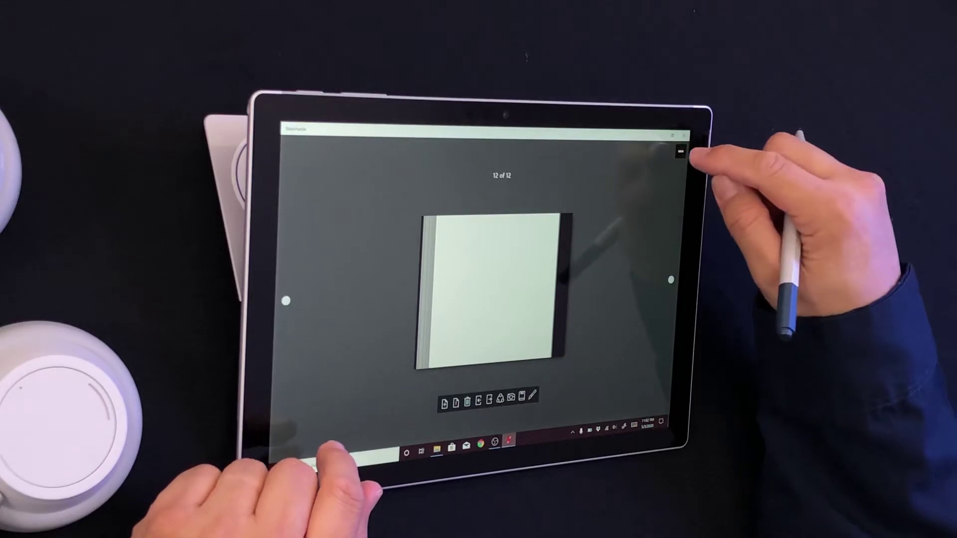
# Go to the second page with the single curved line and permanently delete it from the sketchbook.
pyautogui.click(681, 151)
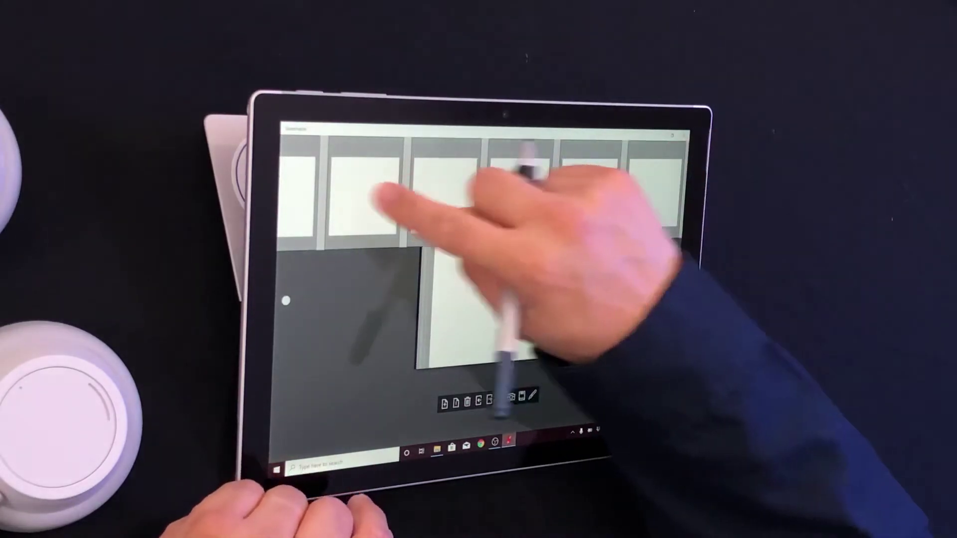
pyautogui.moveTo(376, 194); pyautogui.dragTo(647, 197)
pyautogui.click(405, 200)
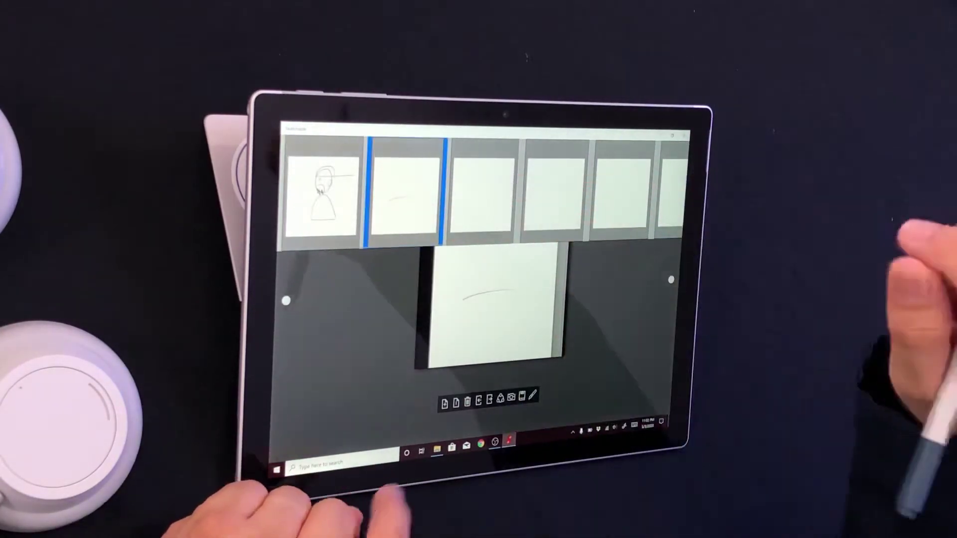
pyautogui.click(475, 421)
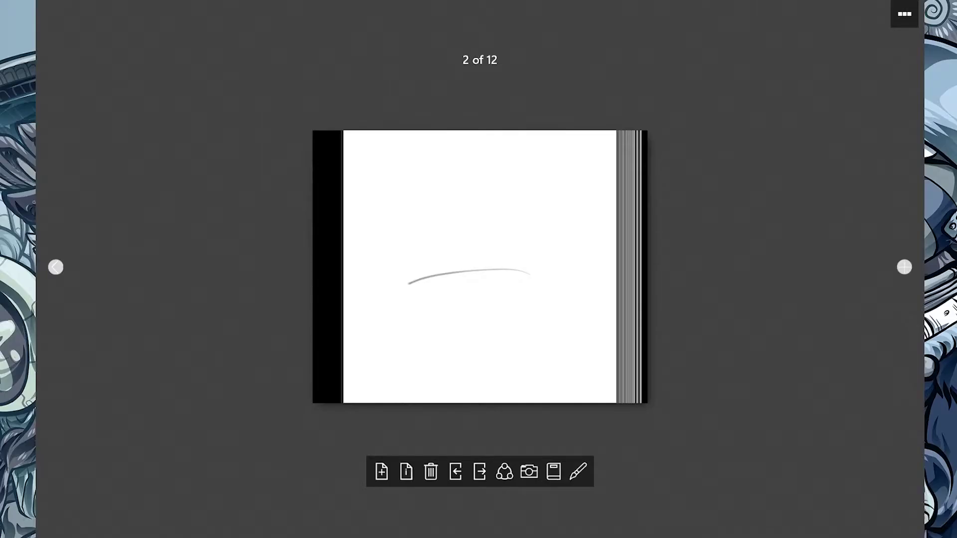
pyautogui.click(468, 402)
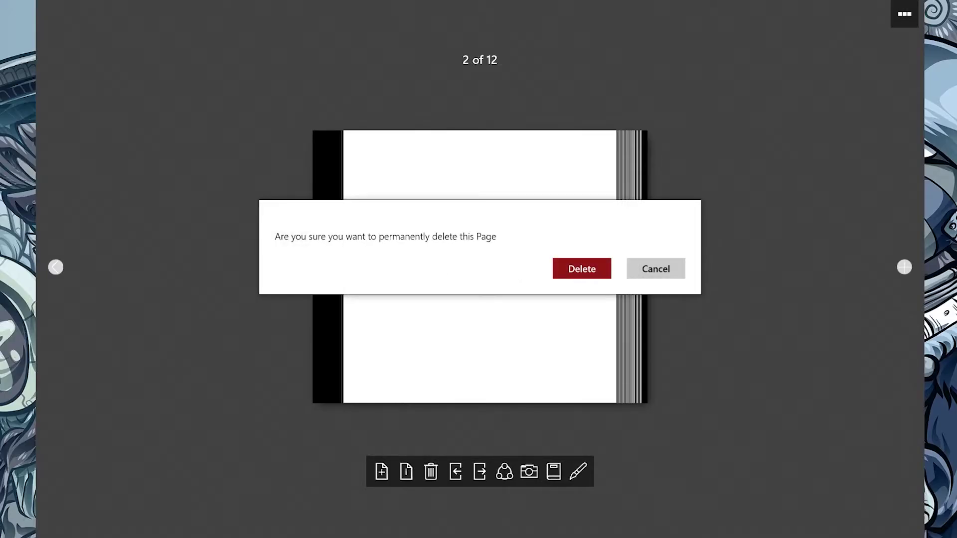
pyautogui.click(581, 268)
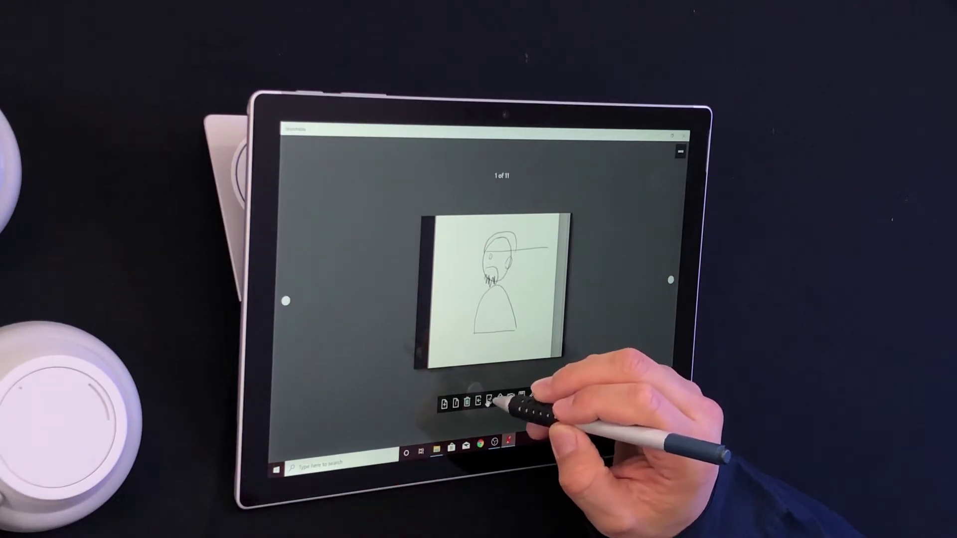
# Start exporting the portrait page to Downloads, choose BMP as the file type, and cancel the export.
pyautogui.click(488, 403)
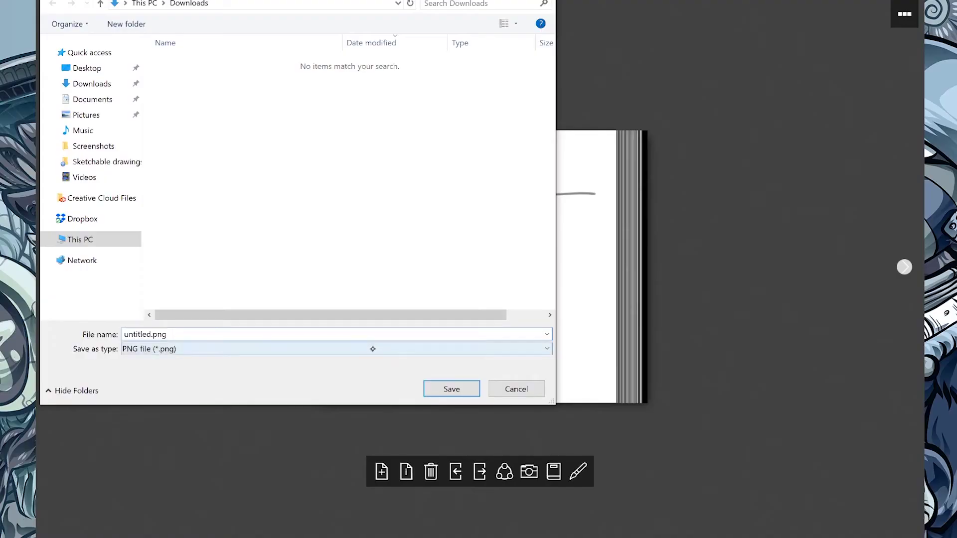
pyautogui.click(372, 349)
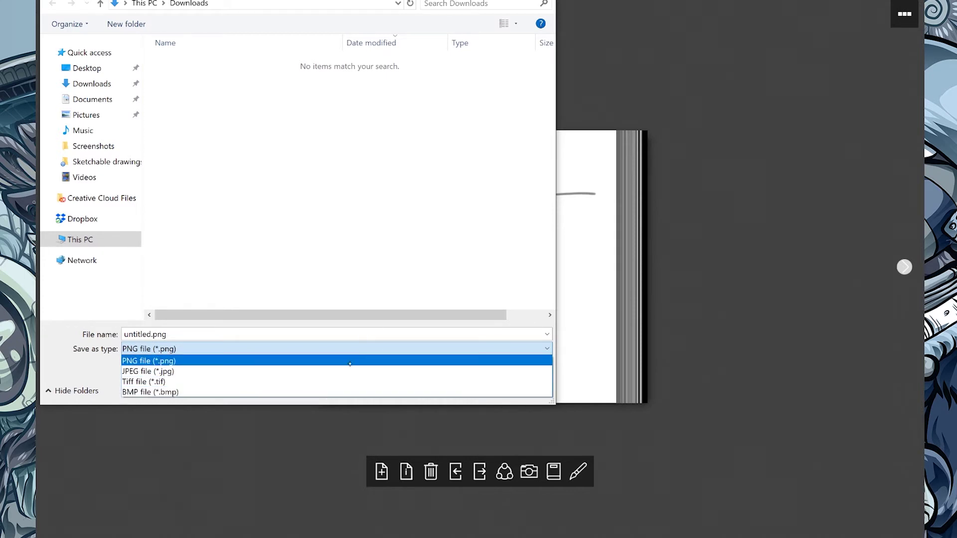
pyautogui.click(332, 392)
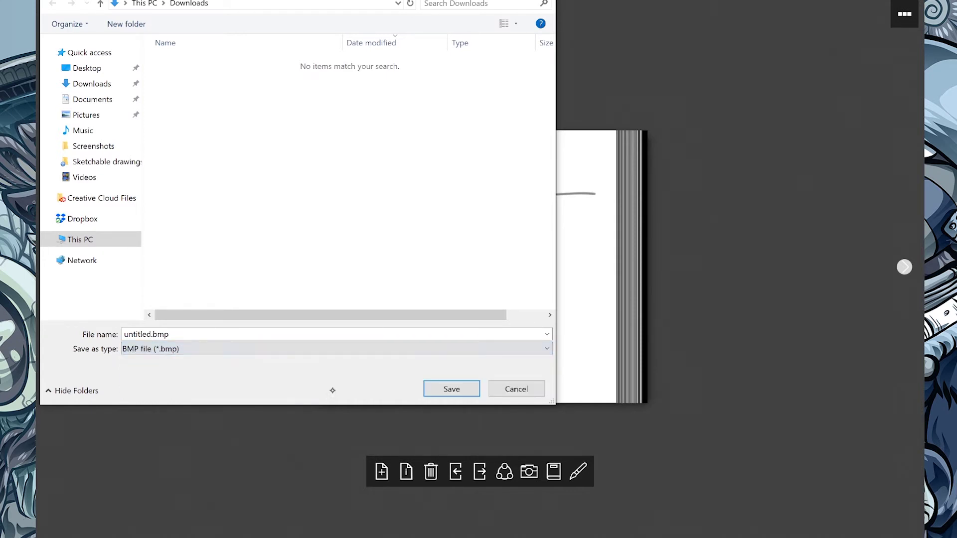
pyautogui.click(517, 389)
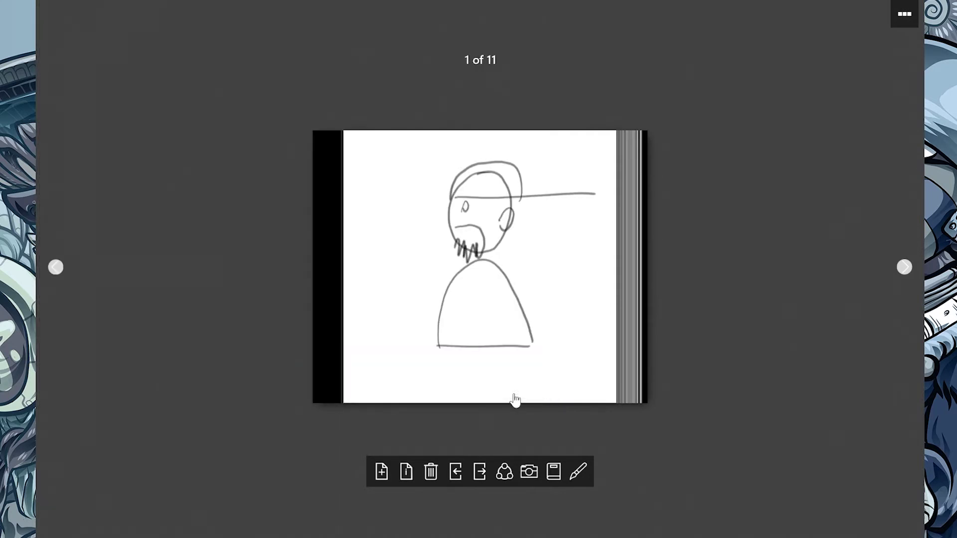
# Open the portrait page on the drawing canvas and start exporting the page from there.
pyautogui.click(515, 400)
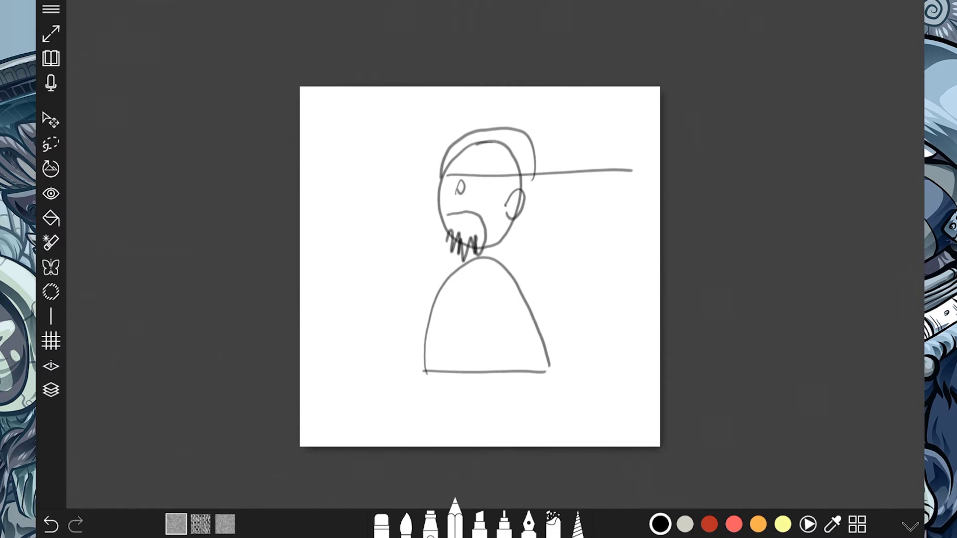
pyautogui.click(51, 9)
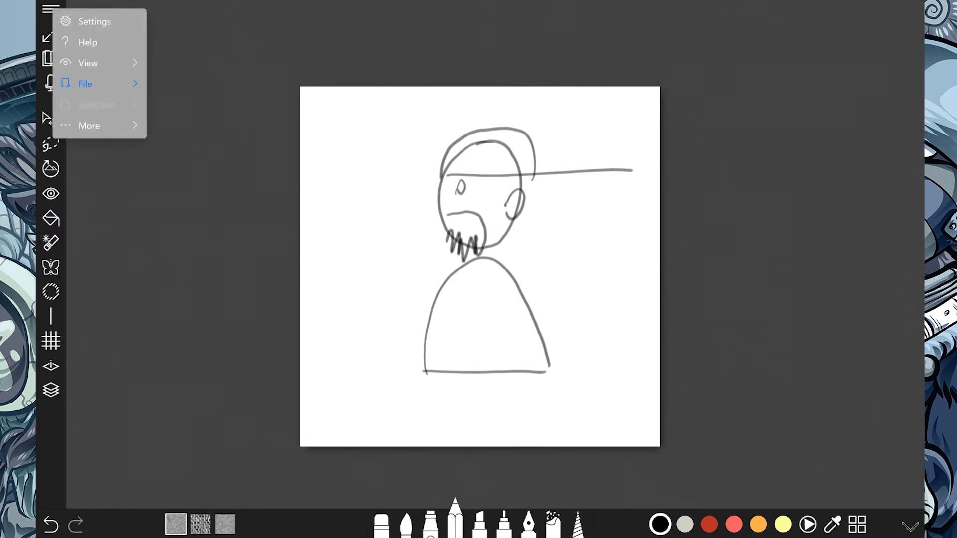
pyautogui.click(97, 84)
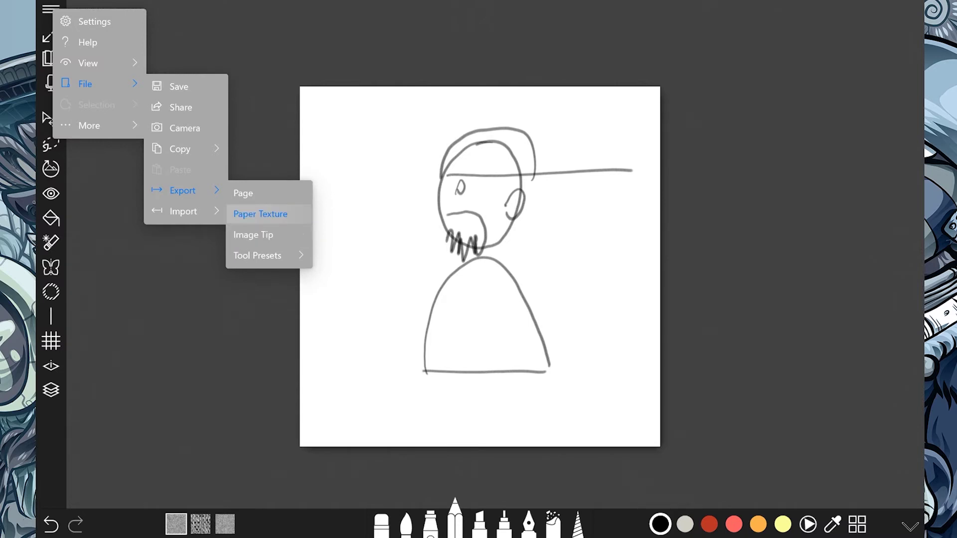
pyautogui.click(268, 193)
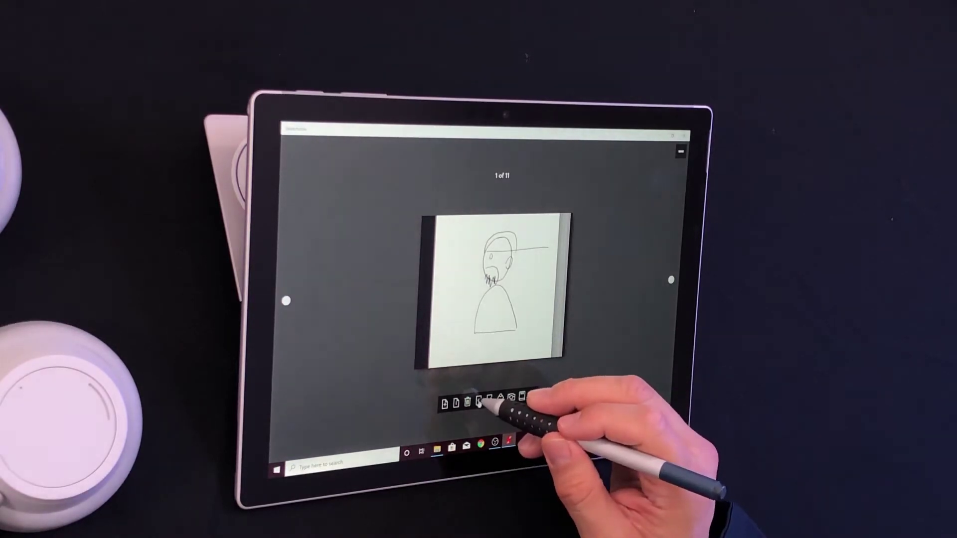
# Import 2020-04-05 03.04.05.png from the Dropbox folder Main > Work > 2020 > Tezca illo as a new sketchbook page.
pyautogui.click(479, 401)
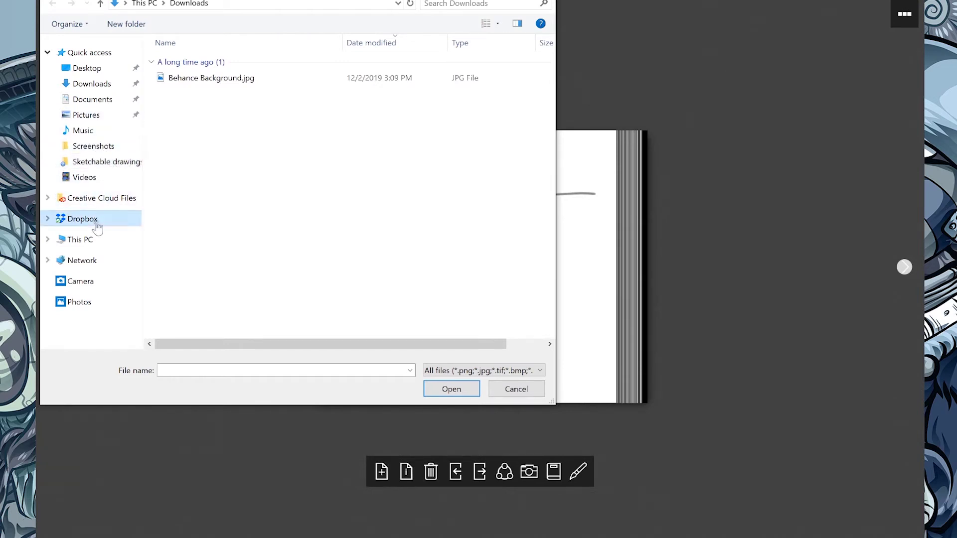
pyautogui.doubleClick(201, 83)
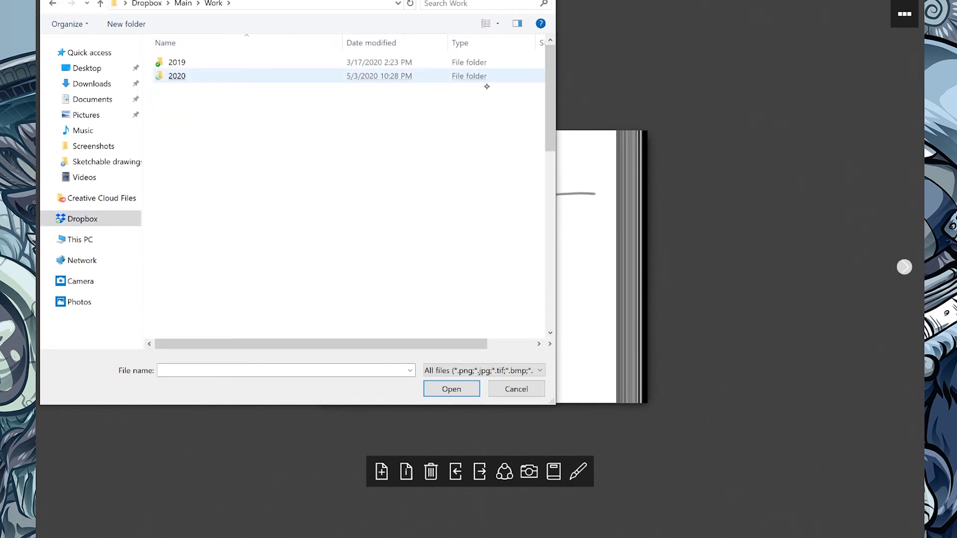
pyautogui.doubleClick(487, 82)
pyautogui.scroll(-10, 349, 199)
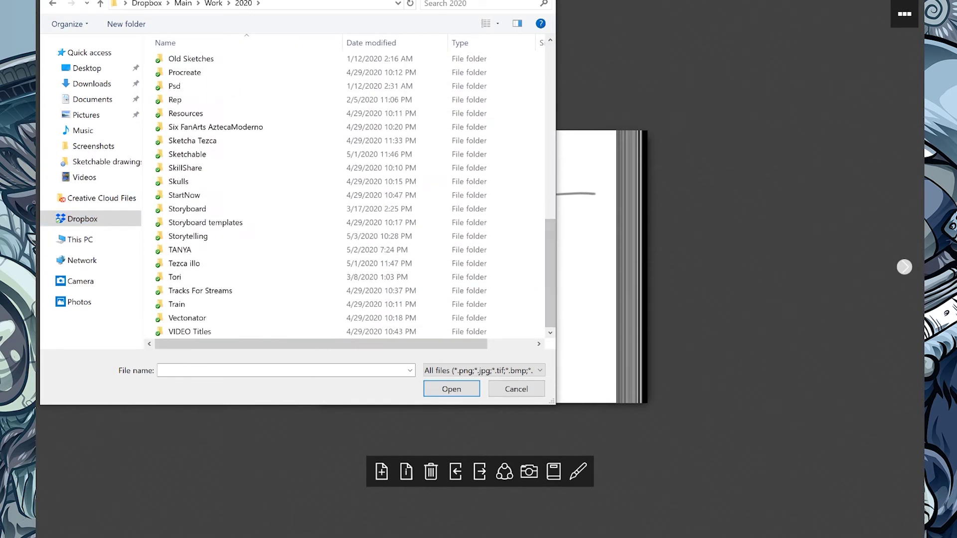
pyautogui.doubleClick(184, 264)
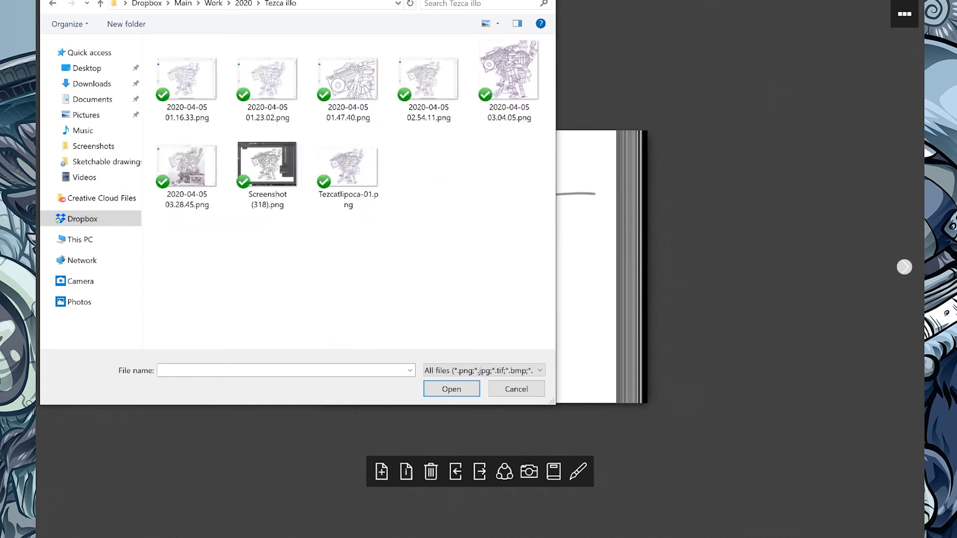
pyautogui.doubleClick(506, 82)
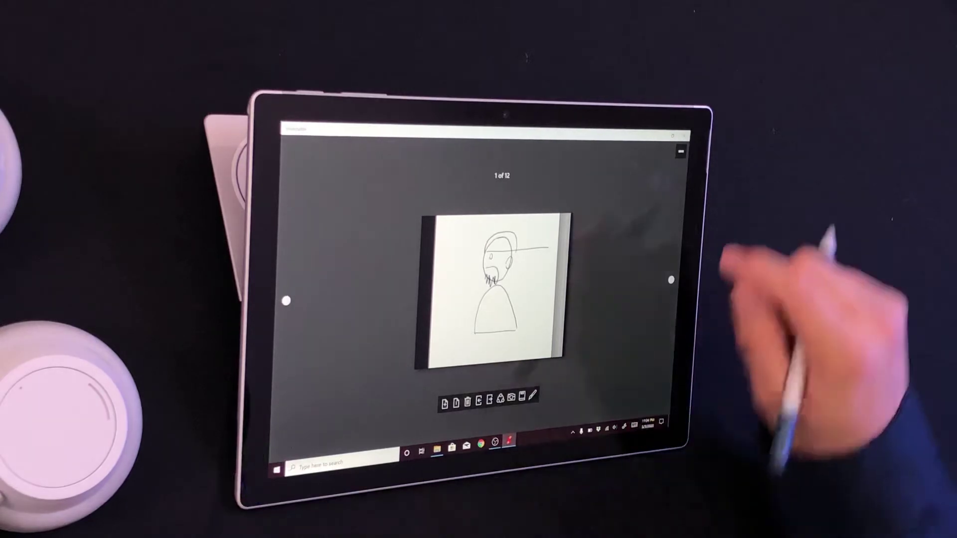
# Find the imported illustration among the page thumbnails at the end of the sketchbook and go to that page.
pyautogui.click(681, 152)
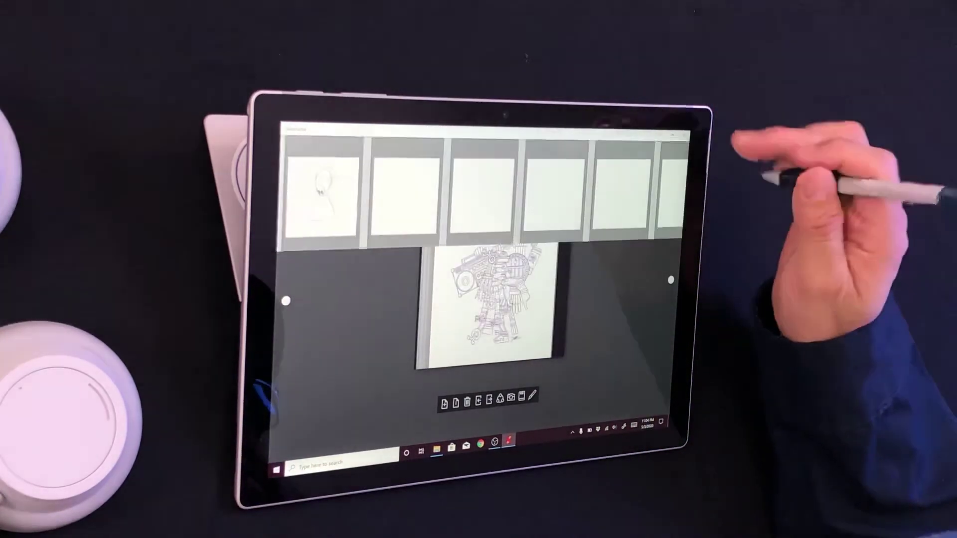
pyautogui.moveTo(648, 197); pyautogui.dragTo(349, 204)
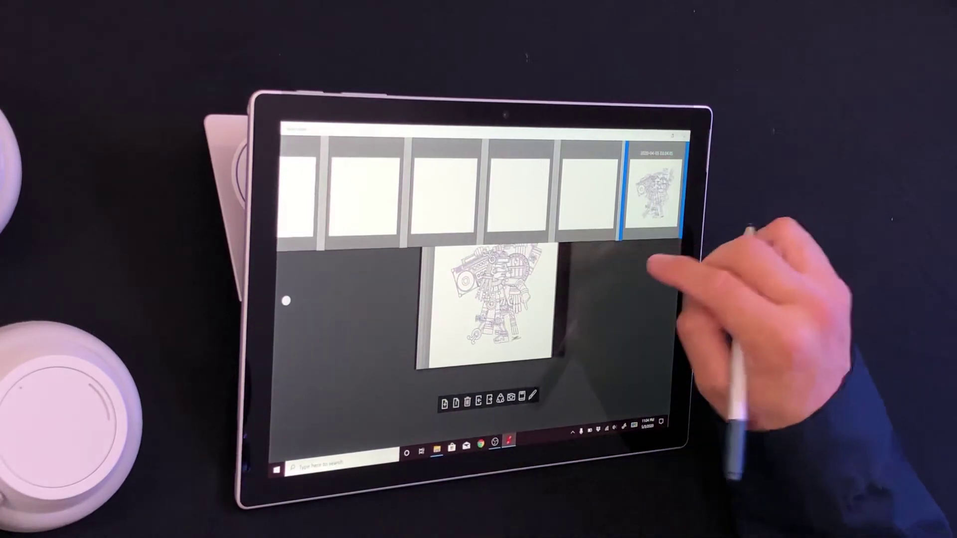
pyautogui.click(591, 317)
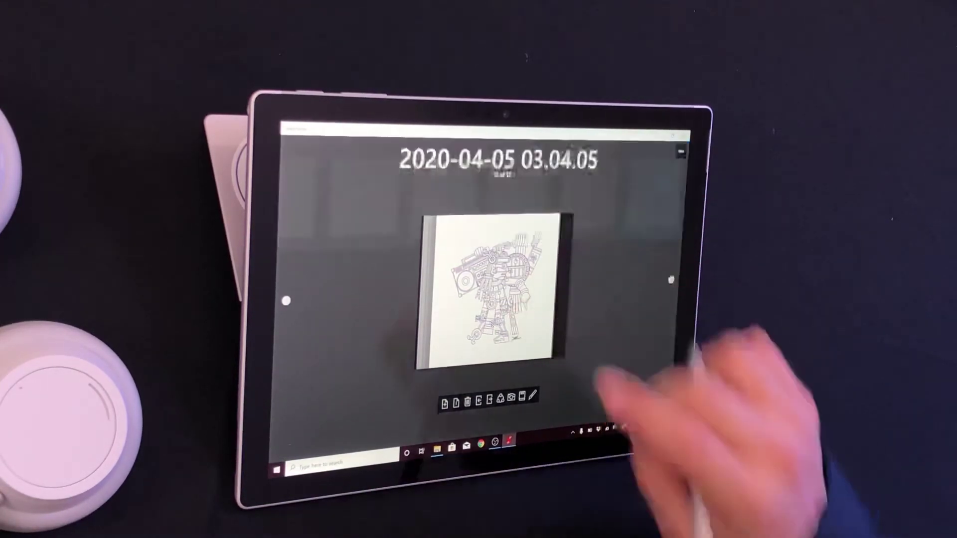
# Open the imported illustration on the drawing canvas, look it over, and return to the sketchbook page view.
pyautogui.click(531, 305)
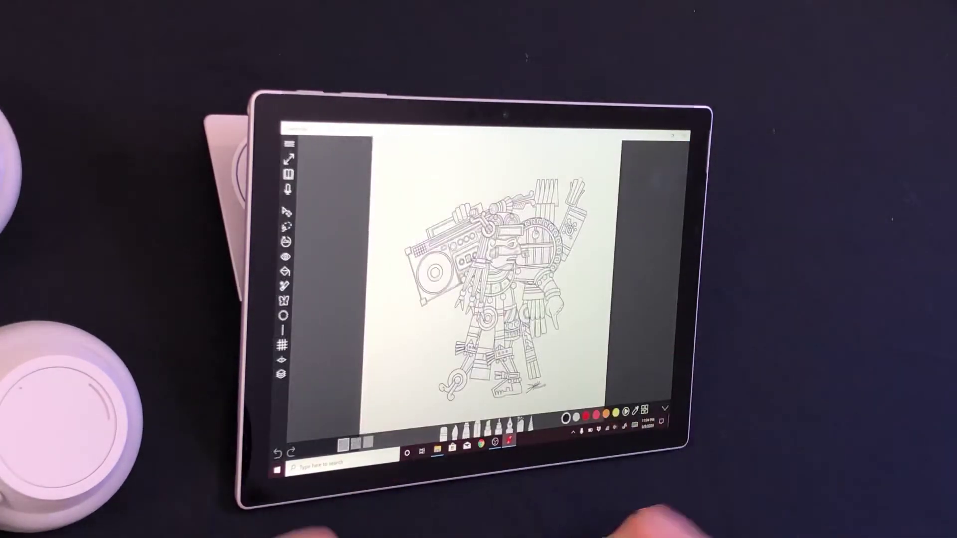
pyautogui.moveTo(561, 261)
pyautogui.mouseDown()
pyautogui.moveTo(538, 239)
pyautogui.moveTo(553, 235)
pyautogui.mouseUp()
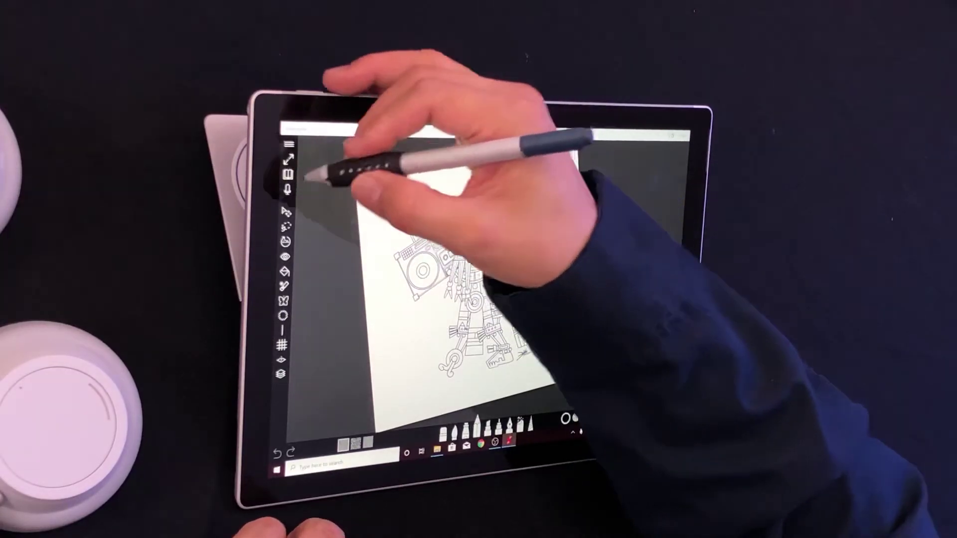
pyautogui.click(288, 174)
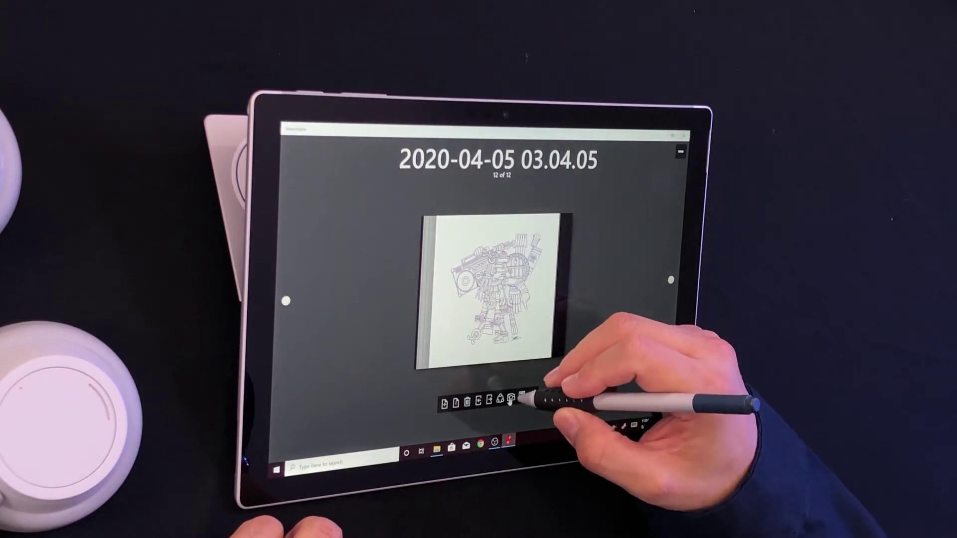
# Take a photo with the camera, denying it location access, and insert the cropped shot as a new sketchbook page.
pyautogui.click(511, 399)
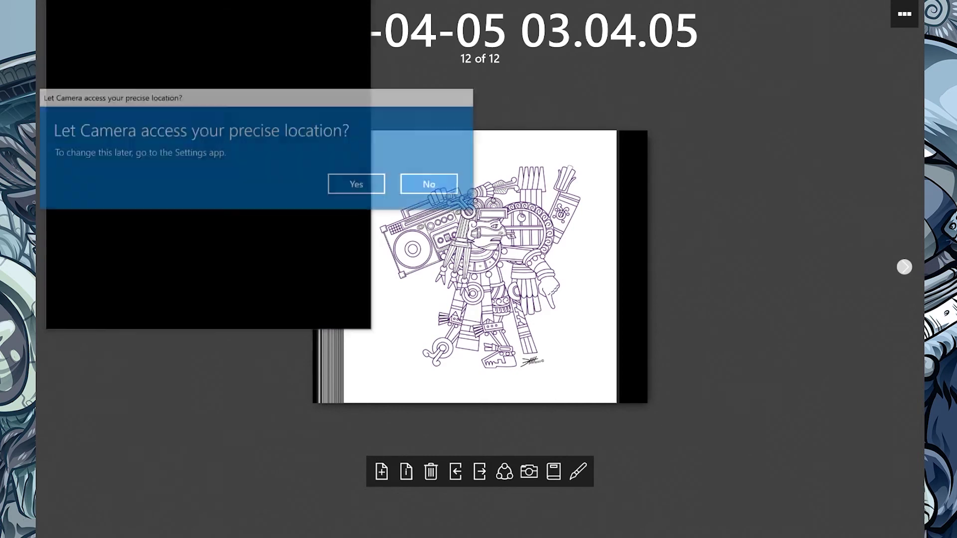
pyautogui.click(431, 185)
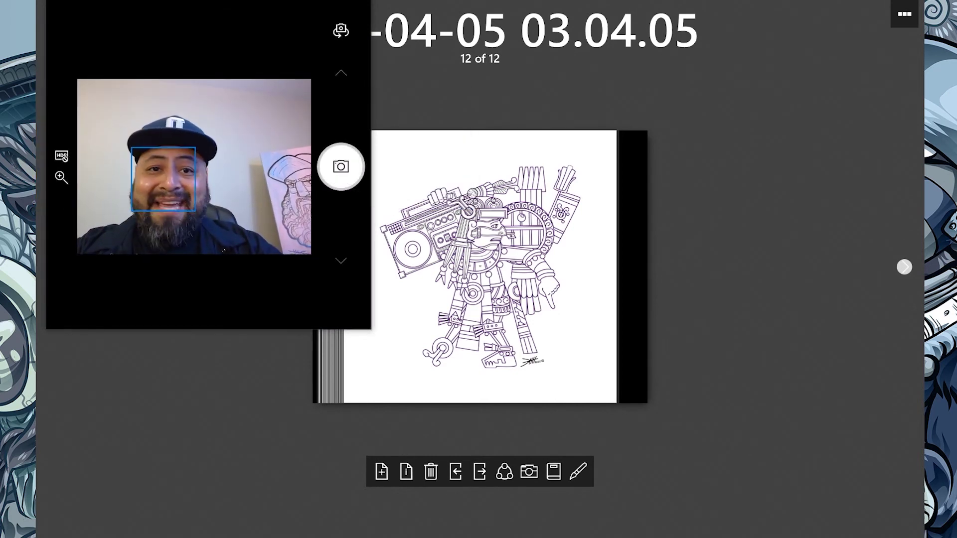
pyautogui.press('space')
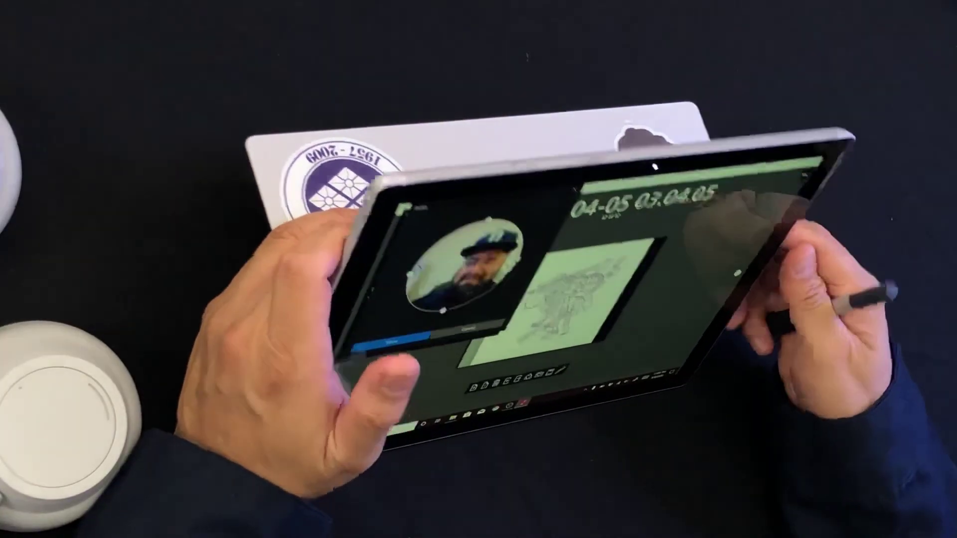
pyautogui.moveTo(456, 254); pyautogui.dragTo(446, 252)
pyautogui.click(394, 327)
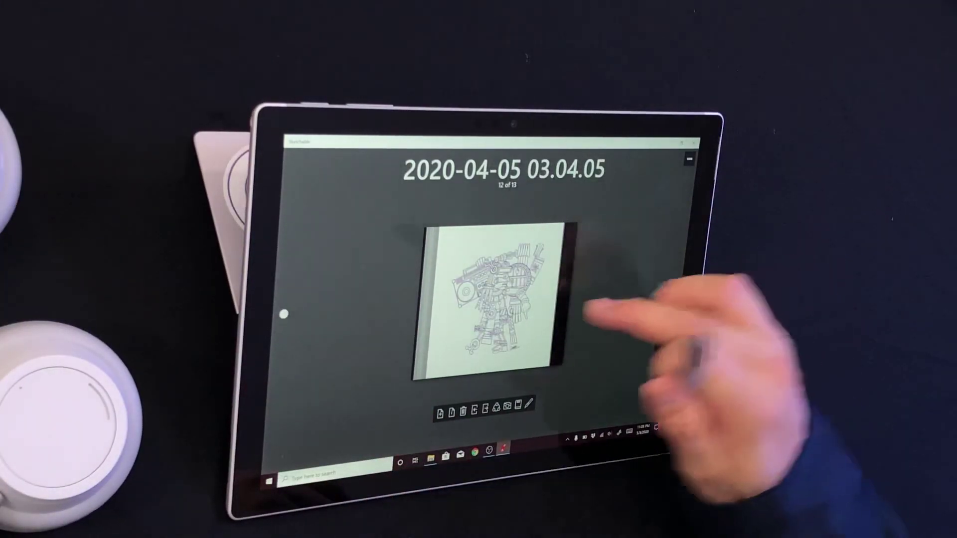
# Turn to the new photo page and open it on the drawing canvas, fitting the whole page in view.
pyautogui.moveTo(593, 307); pyautogui.dragTo(319, 394)
pyautogui.click(493, 299)
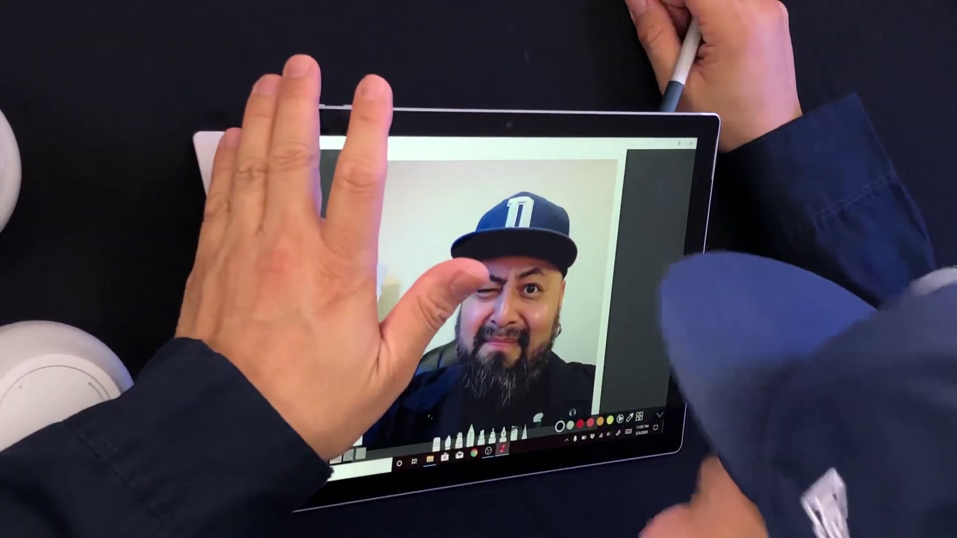
pyautogui.scroll(1, 398, 249)
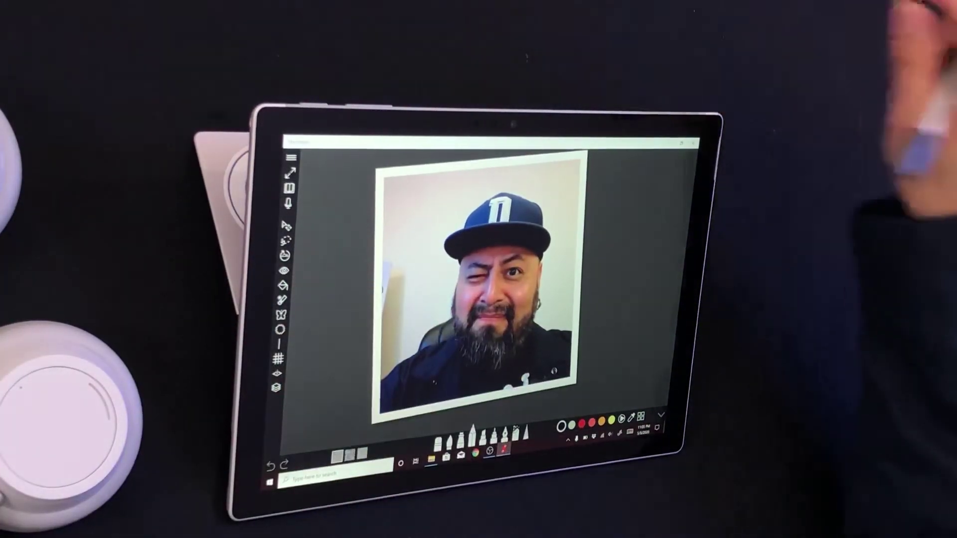